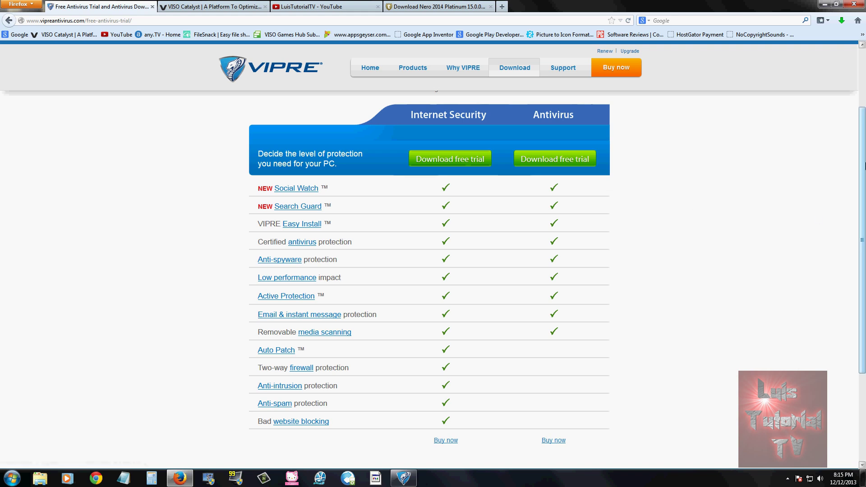
# - Restore the VIPRE Internet Security window from the taskbar and shift it slightly left
pyautogui.moveTo(862, 166); pyautogui.dragTo(862, 170)
pyautogui.click(403, 478)
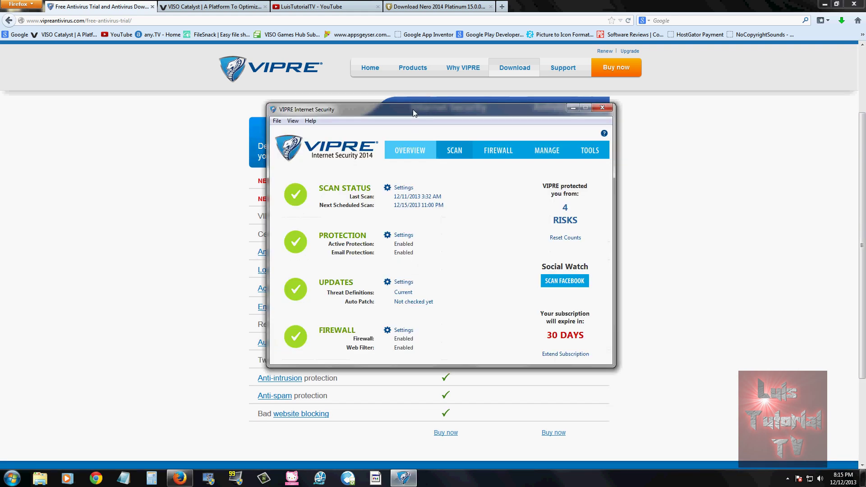
pyautogui.moveTo(413, 110); pyautogui.dragTo(403, 110)
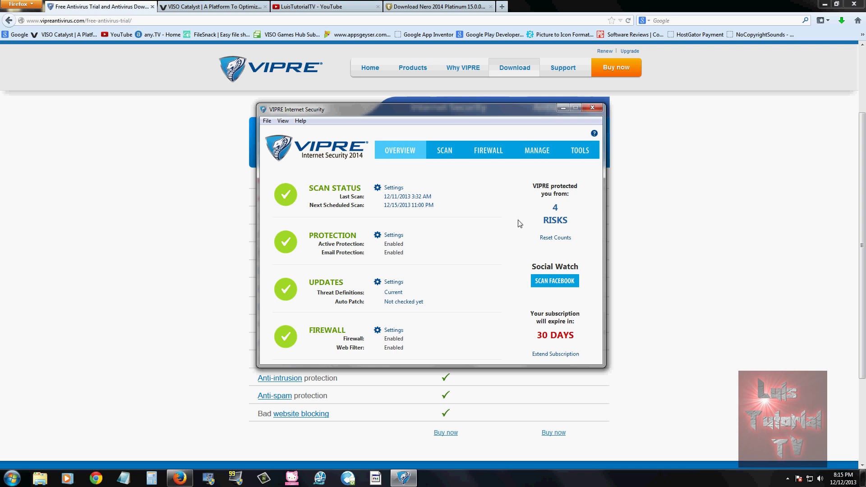
# - Go back to the VIPRE trial web page and scroll through it
pyautogui.click(688, 199)
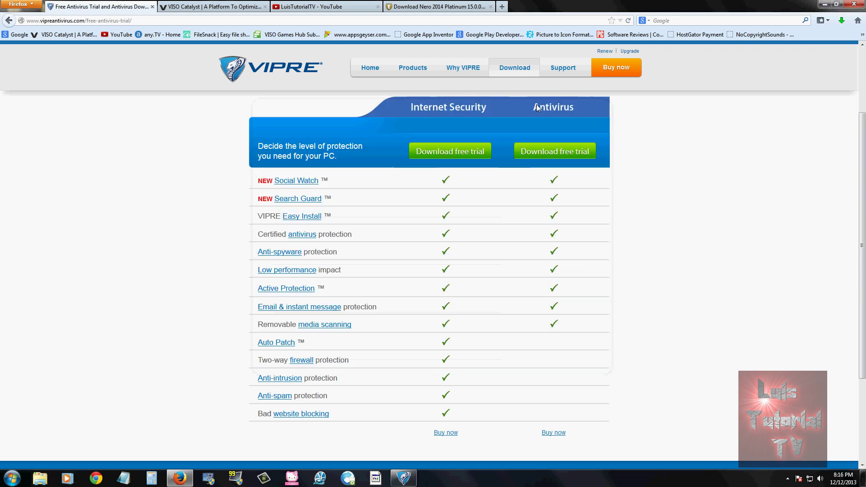
pyautogui.moveTo(862, 131); pyautogui.dragTo(863, 141)
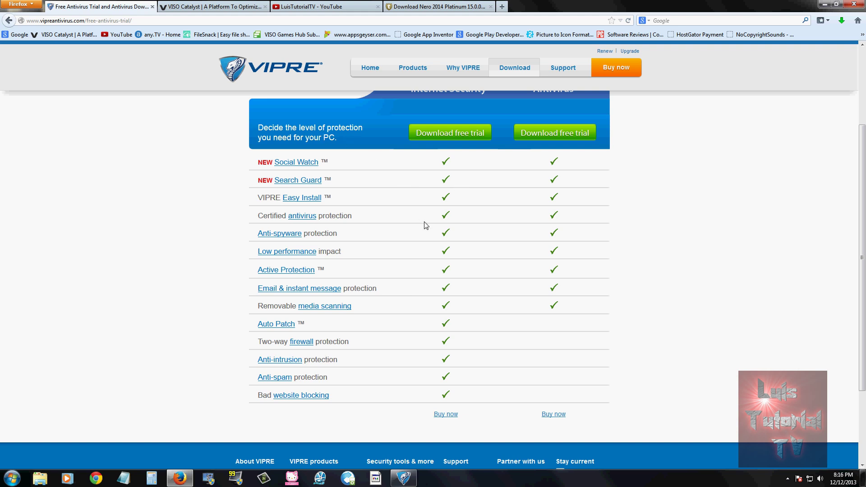
pyautogui.scroll(3, 433, 224)
pyautogui.scroll(-3, 436, 224)
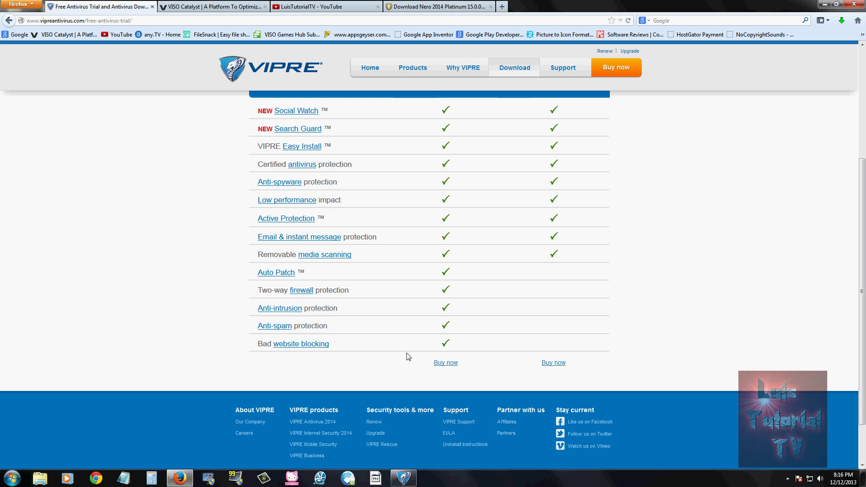
pyautogui.scroll(1, 686, 315)
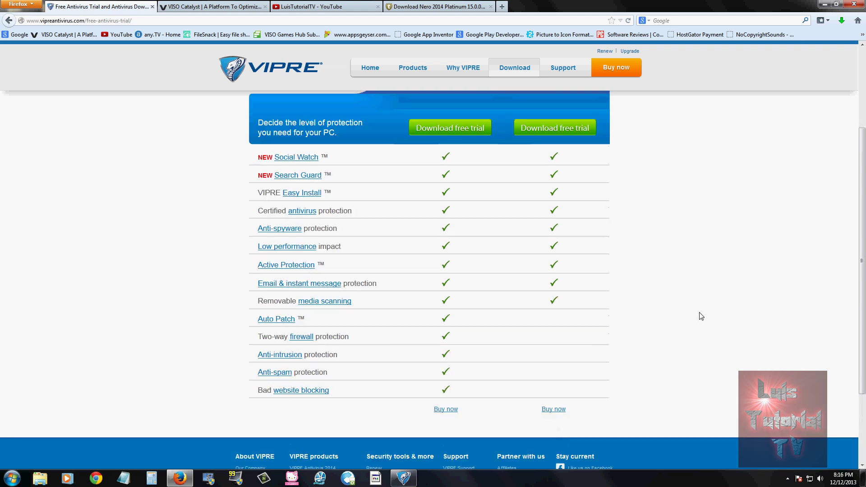
pyautogui.scroll(1, 631, 180)
pyautogui.scroll(-1, 644, 325)
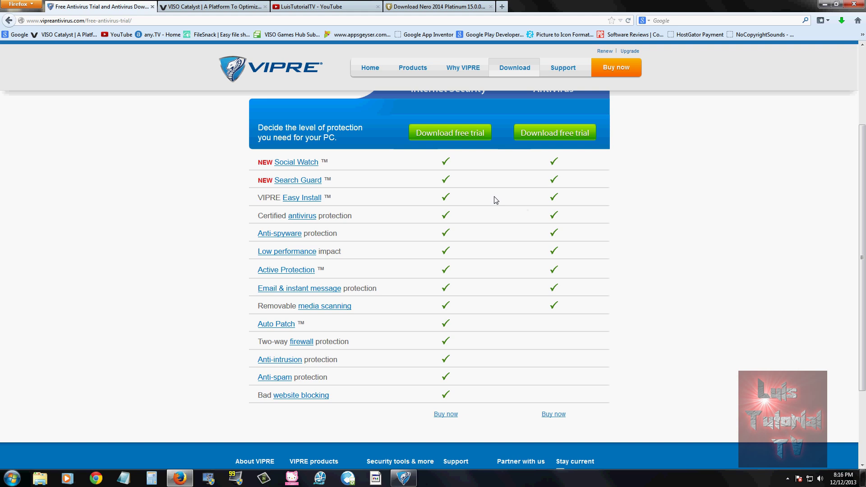
# - Highlight the Easy Install, Anti-spyware and Email & instant message protection features on the page
pyautogui.moveTo(349, 200); pyautogui.dragTo(261, 195)
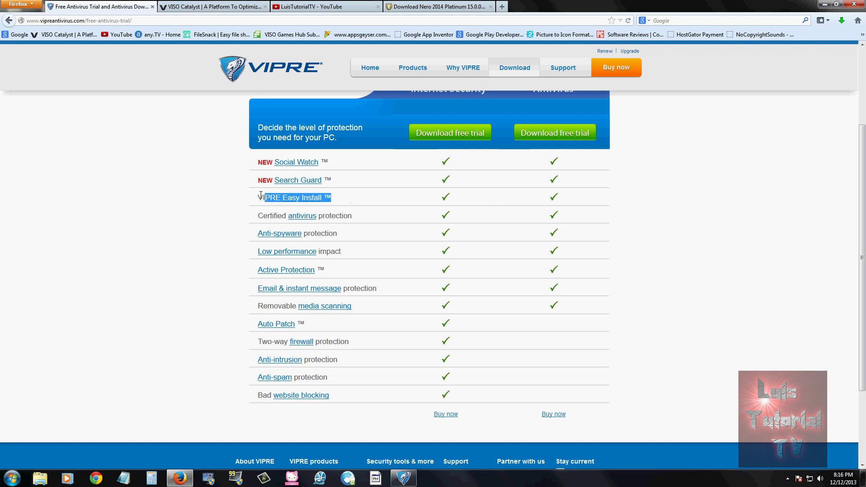
pyautogui.click(251, 198)
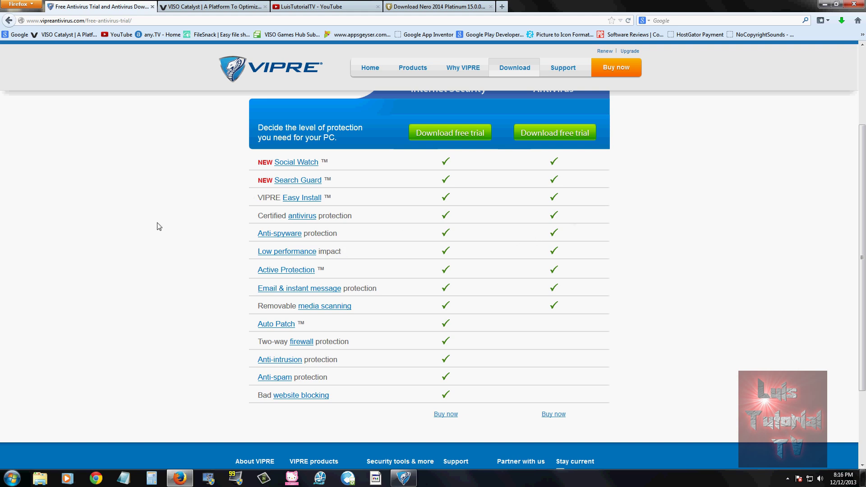
pyautogui.scroll(-2, 216, 208)
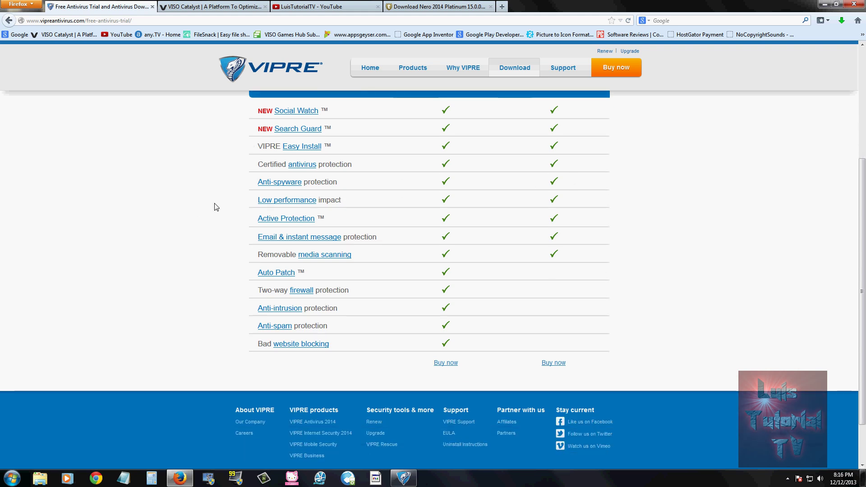
pyautogui.tripleClick(231, 179)
pyautogui.click(363, 205)
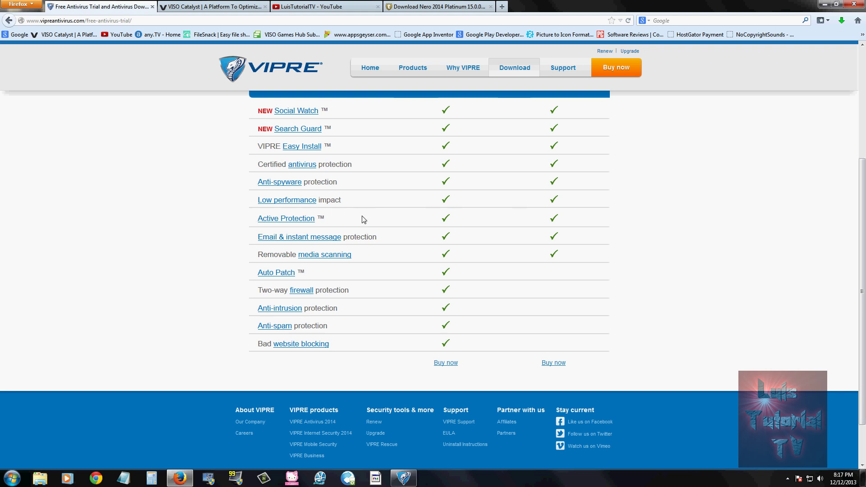
pyautogui.tripleClick(499, 244)
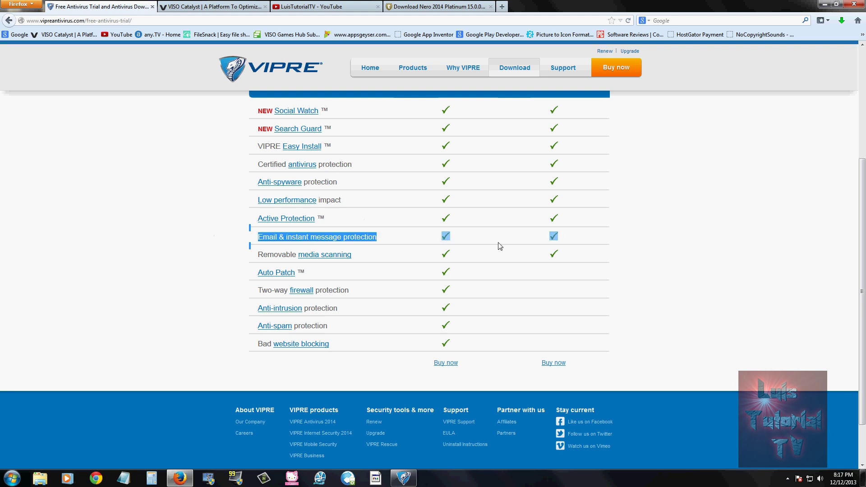
pyautogui.click(686, 242)
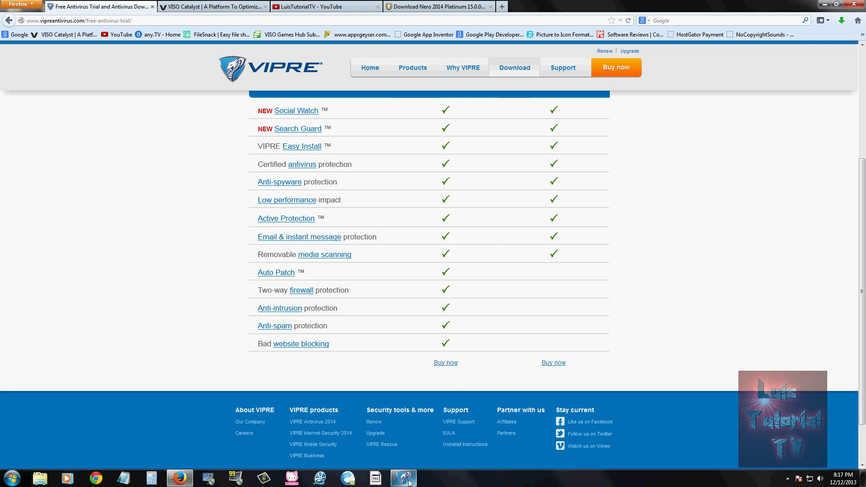
# - Restore the VIPRE window and reposition it up and left over the browser
pyautogui.click(409, 481)
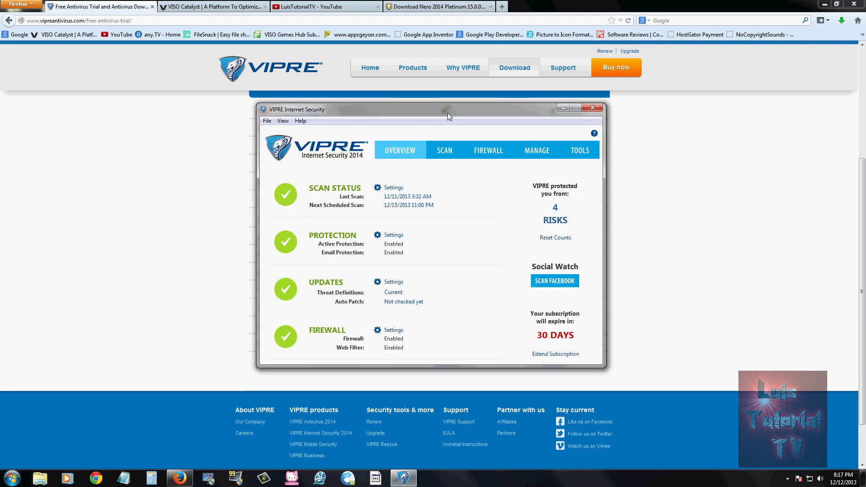
pyautogui.moveTo(448, 113)
pyautogui.mouseDown()
pyautogui.moveTo(468, 114)
pyautogui.moveTo(446, 125)
pyautogui.moveTo(446, 117)
pyautogui.mouseUp()
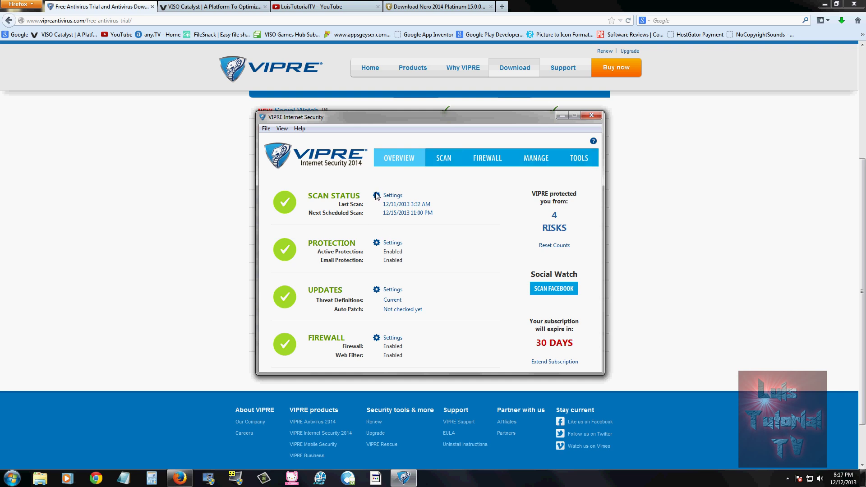
pyautogui.moveTo(384, 122); pyautogui.dragTo(368, 125)
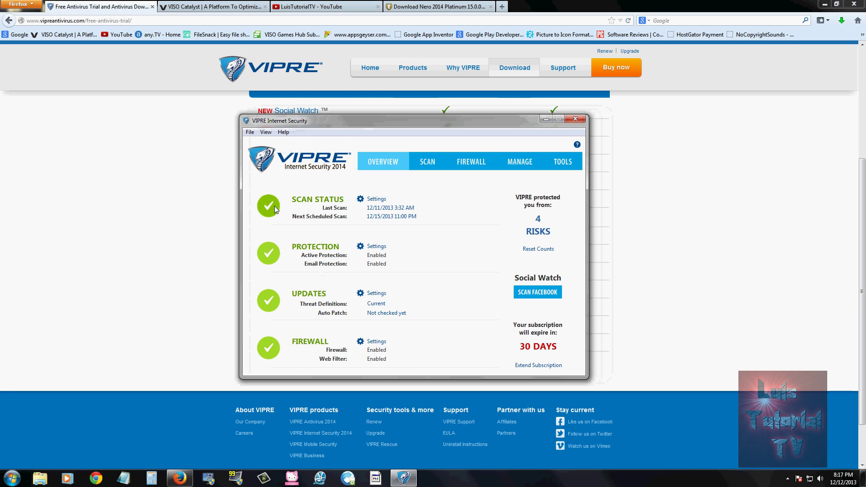
pyautogui.moveTo(339, 119); pyautogui.dragTo(341, 94)
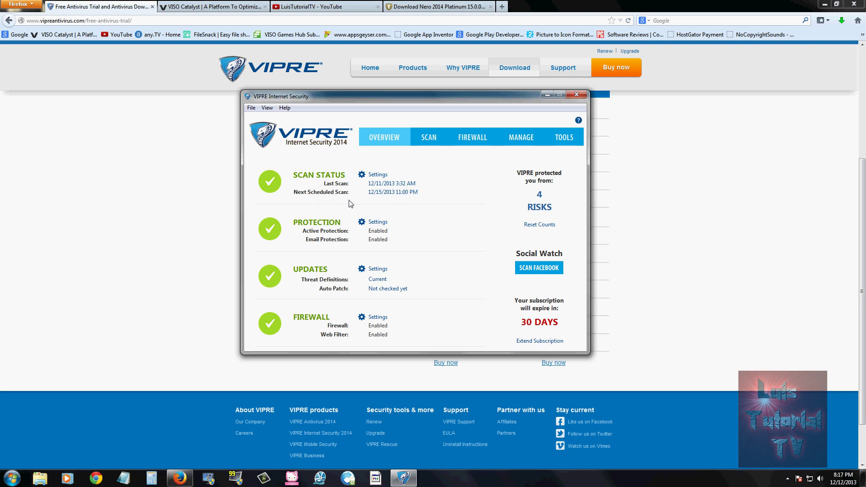
pyautogui.click(526, 137)
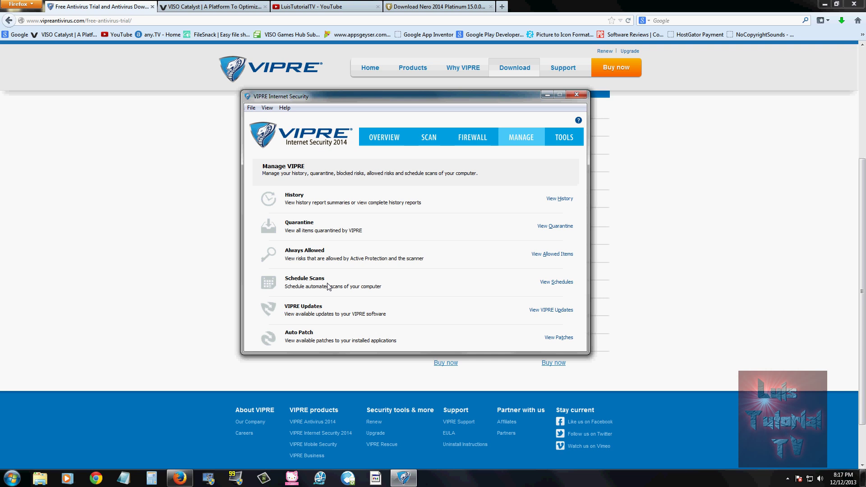
pyautogui.click(557, 282)
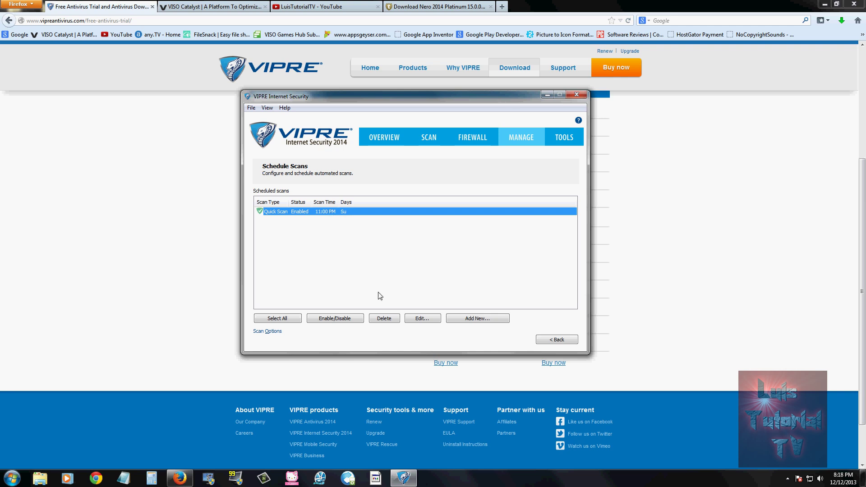
pyautogui.click(425, 321)
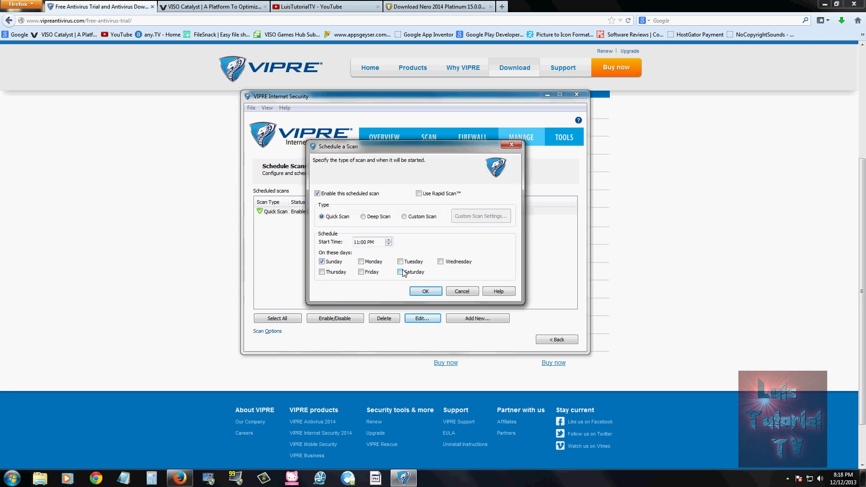
pyautogui.click(435, 294)
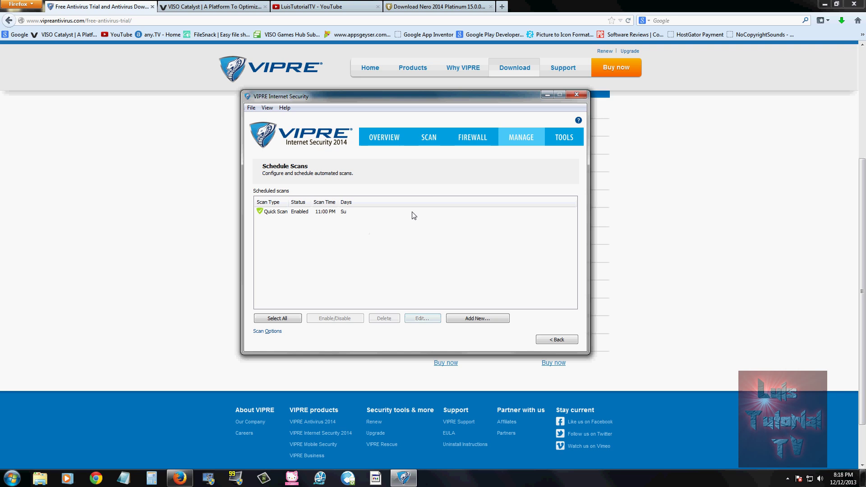
pyautogui.click(389, 137)
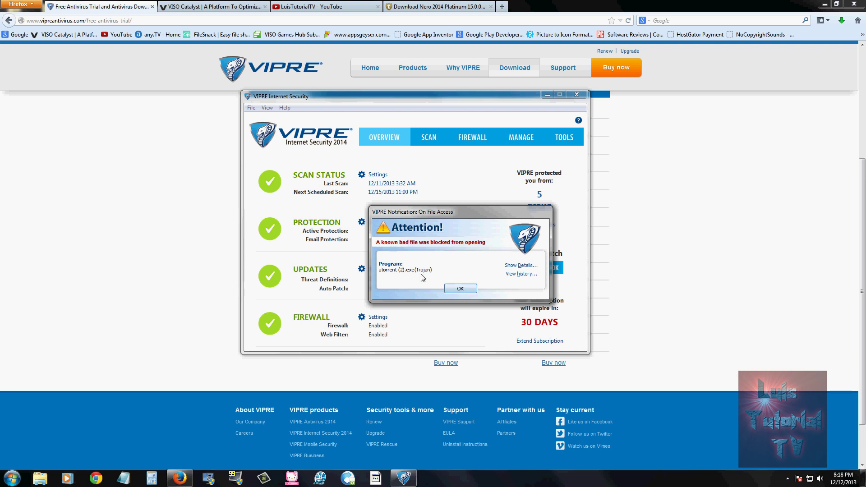
# - Dismiss the 'On File Access' blocked Trojan file warning with OK
pyautogui.click(462, 289)
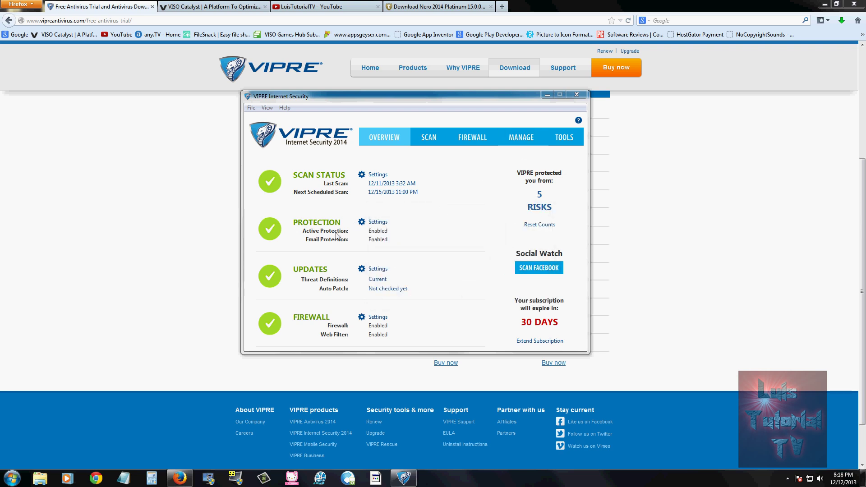
pyautogui.click(377, 221)
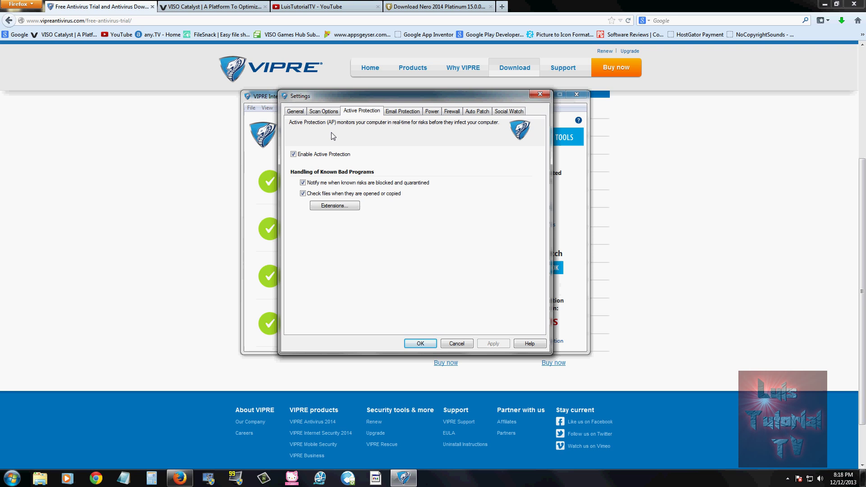
pyautogui.click(420, 343)
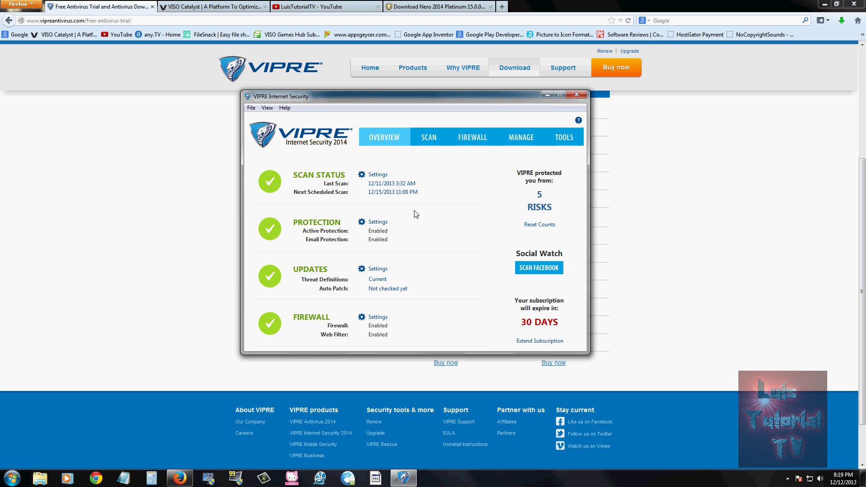
pyautogui.moveTo(414, 101); pyautogui.dragTo(439, 95)
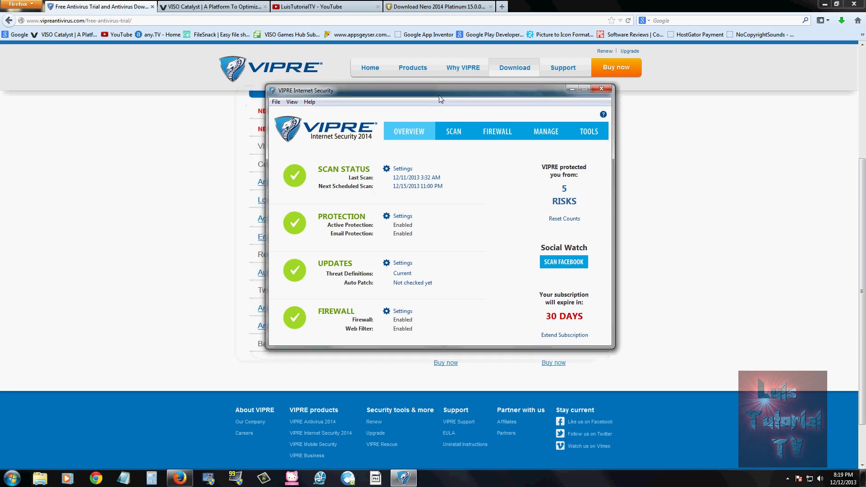
# - Open the threat definitions page and check for newer definitions
pyautogui.click(402, 274)
pyautogui.press('BackSpace')
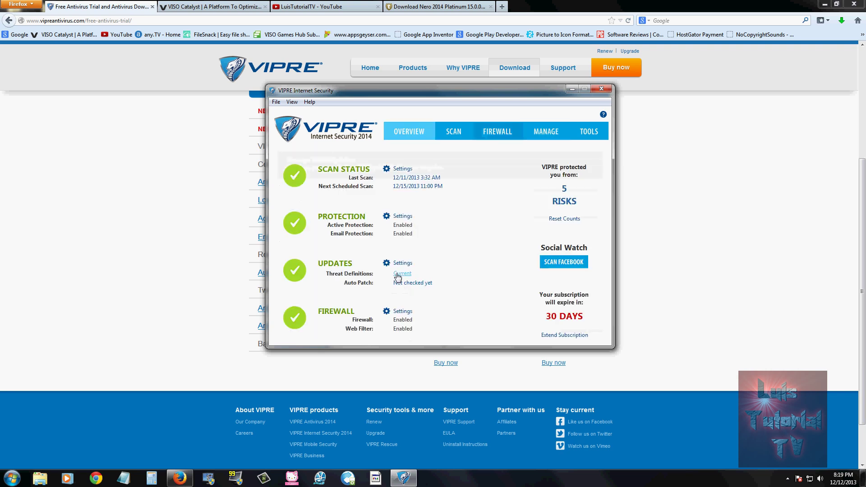
pyautogui.click(397, 274)
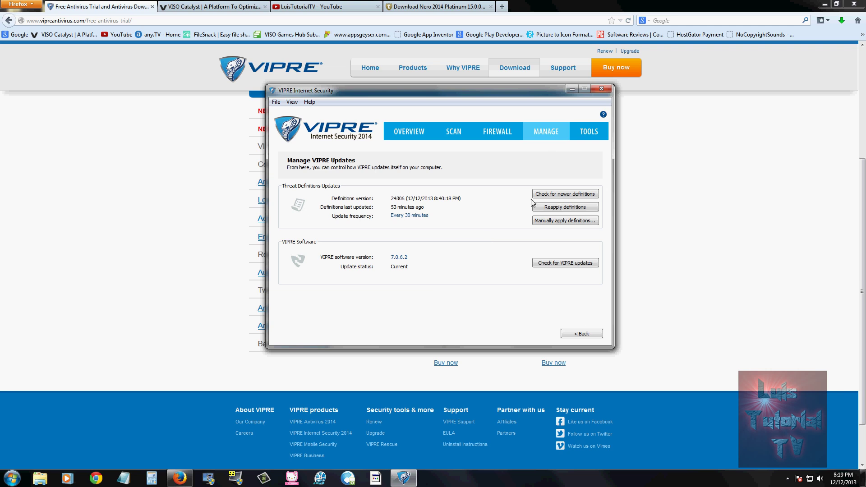
pyautogui.click(561, 198)
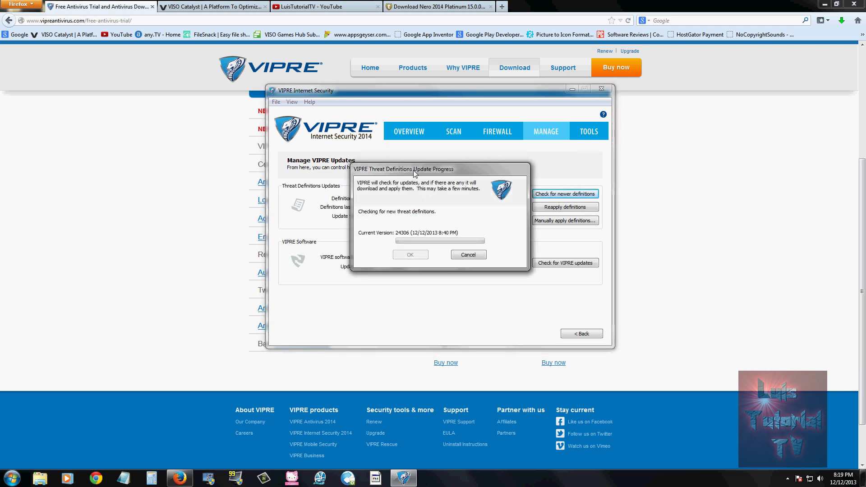
# - Close the finished definitions update confirmation and return to the Overview
pyautogui.moveTo(418, 173); pyautogui.dragTo(558, 193)
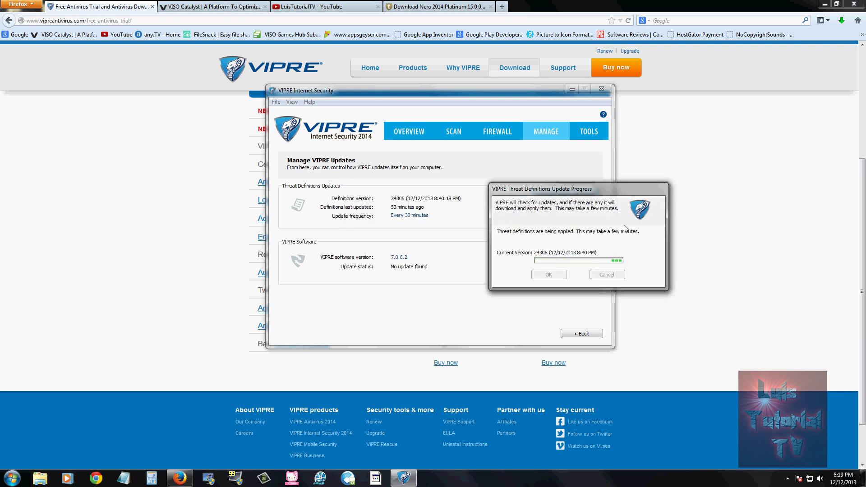
pyautogui.moveTo(592, 193); pyautogui.dragTo(466, 193)
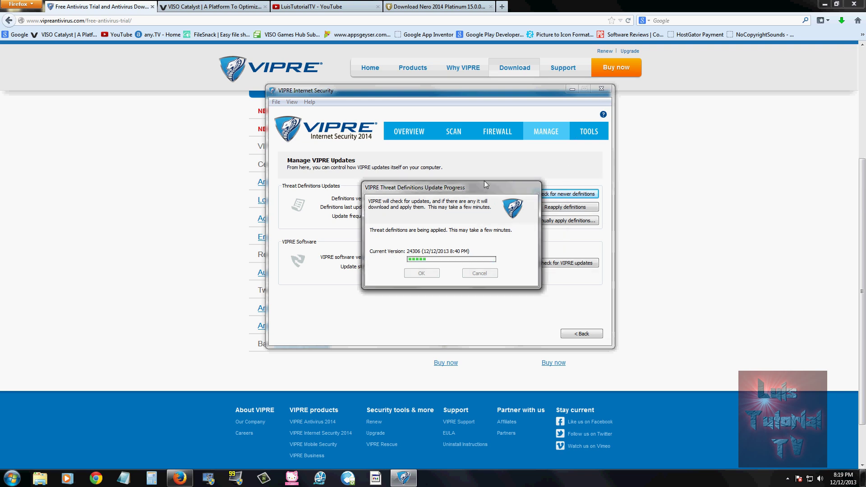
pyautogui.moveTo(467, 185); pyautogui.dragTo(431, 167)
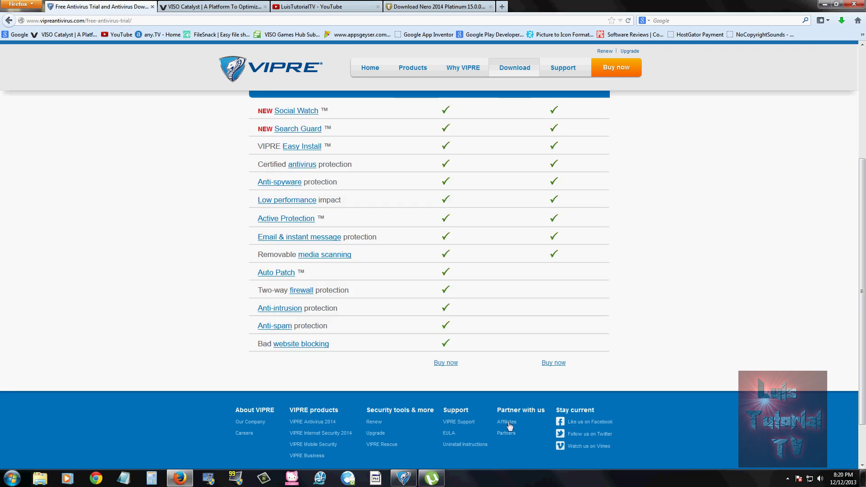
pyautogui.click(414, 477)
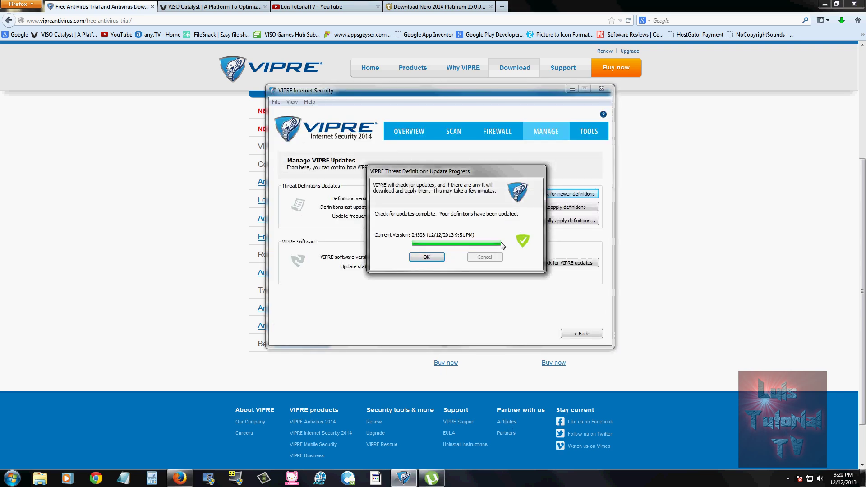
pyautogui.click(427, 256)
pyautogui.click(414, 133)
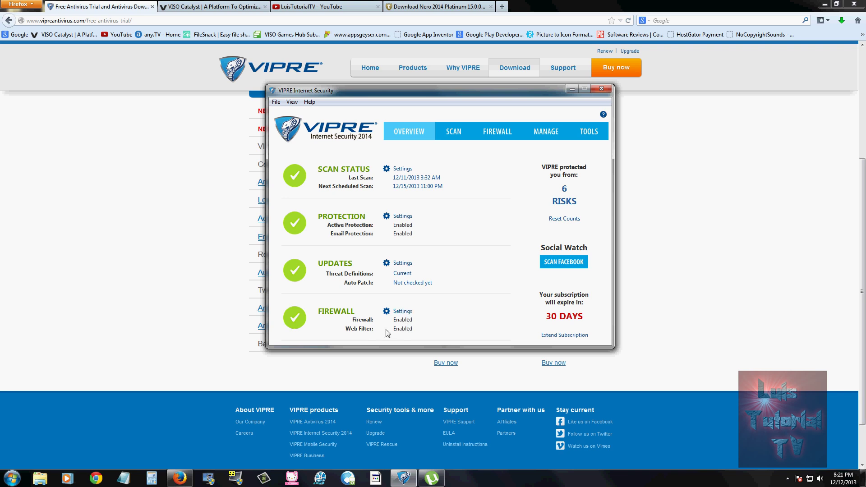
# - Select Custom Scan with Windows registry, cookies and specific files and folders included
pyautogui.click(454, 132)
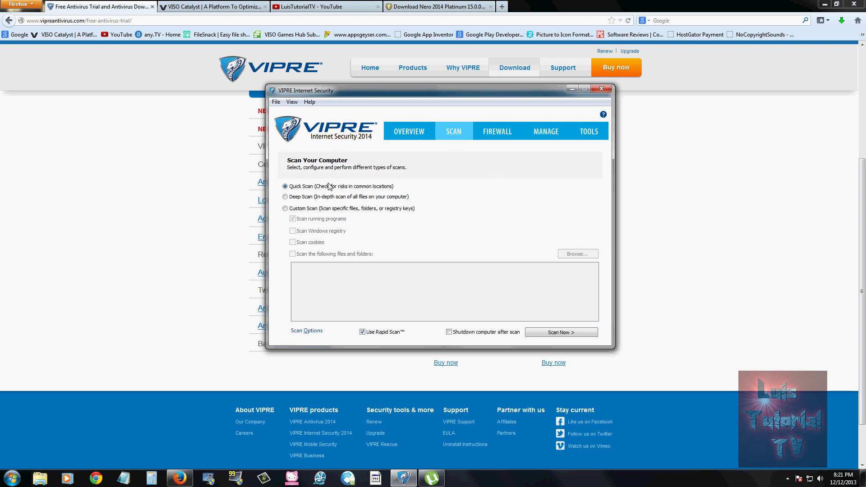
pyautogui.click(307, 196)
pyautogui.click(309, 210)
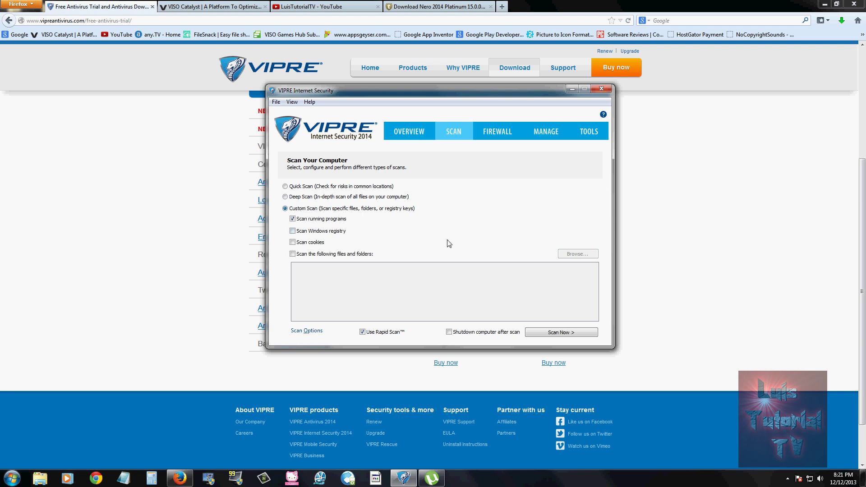
pyautogui.click(323, 233)
pyautogui.click(314, 243)
pyautogui.click(325, 256)
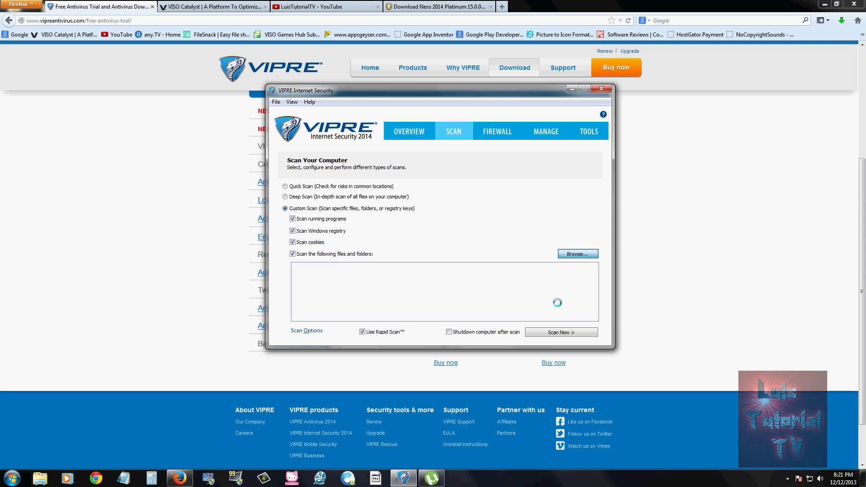
pyautogui.click(538, 106)
# - Open the Firewall section and browse its Settings, Statistics and Connections views
pyautogui.click(497, 129)
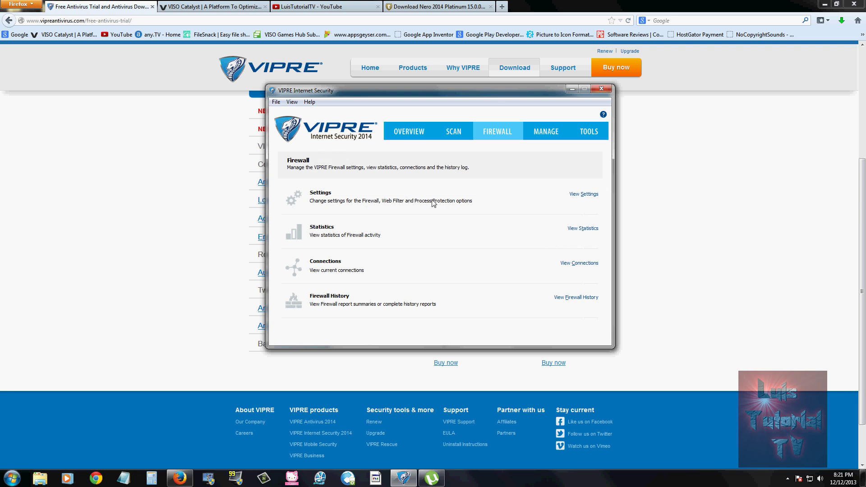
pyautogui.click(582, 195)
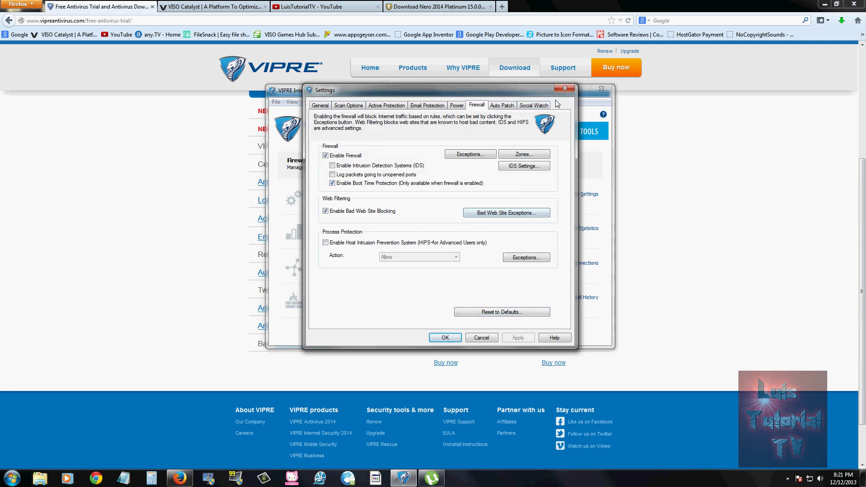
pyautogui.click(564, 89)
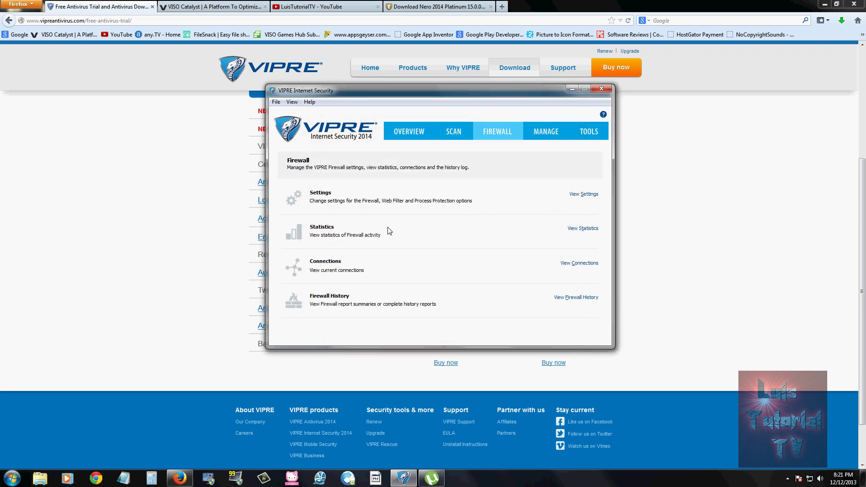
pyautogui.click(580, 229)
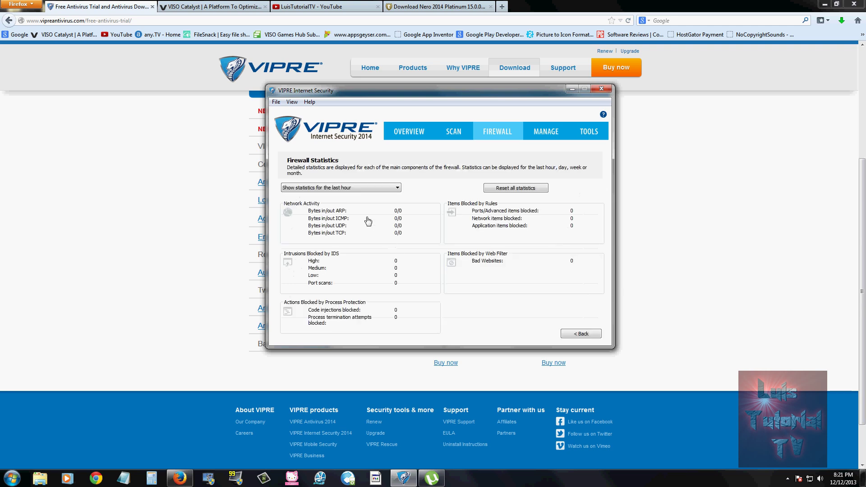
pyautogui.click(481, 138)
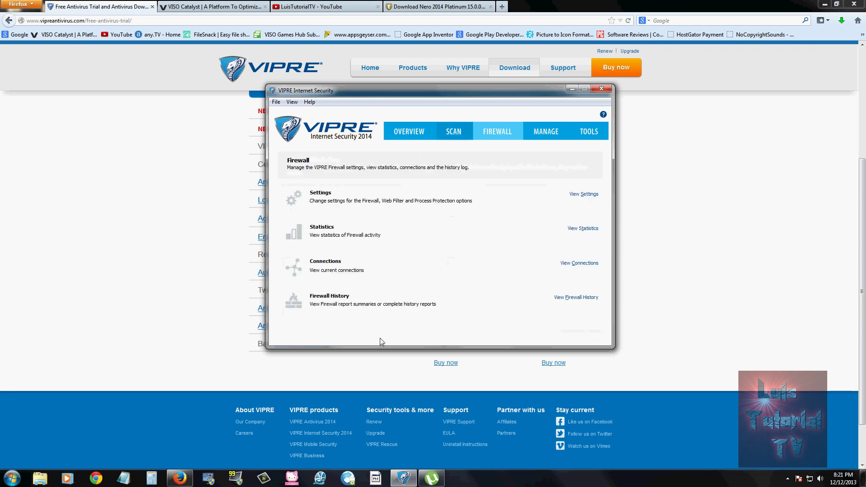
pyautogui.click(581, 263)
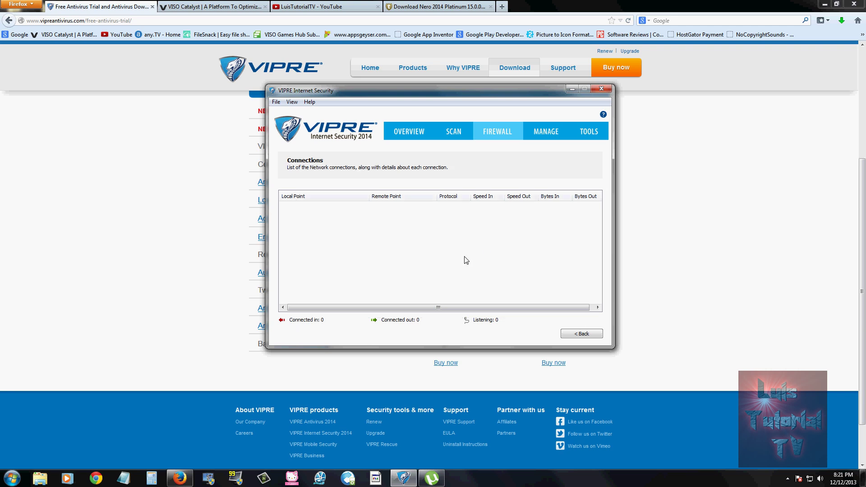
pyautogui.click(486, 135)
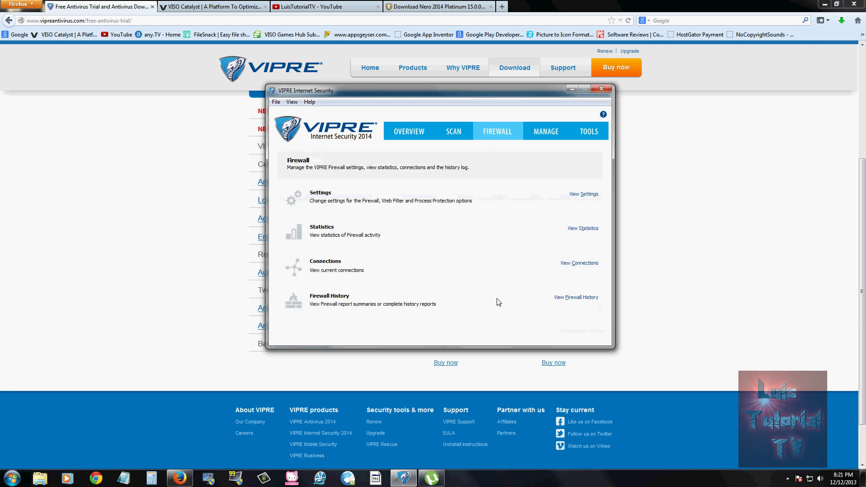
# - View the Firewall History log, dismiss the blocked-file alert, and go back to Firewall
pyautogui.click(561, 297)
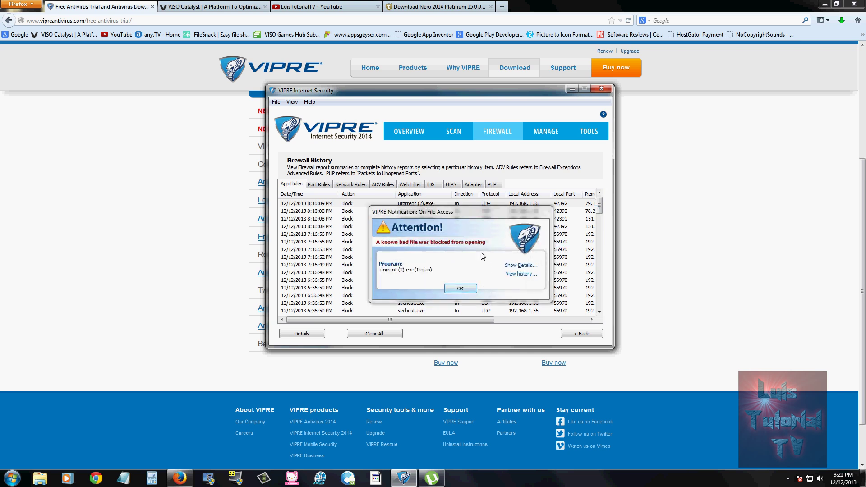
pyautogui.click(459, 289)
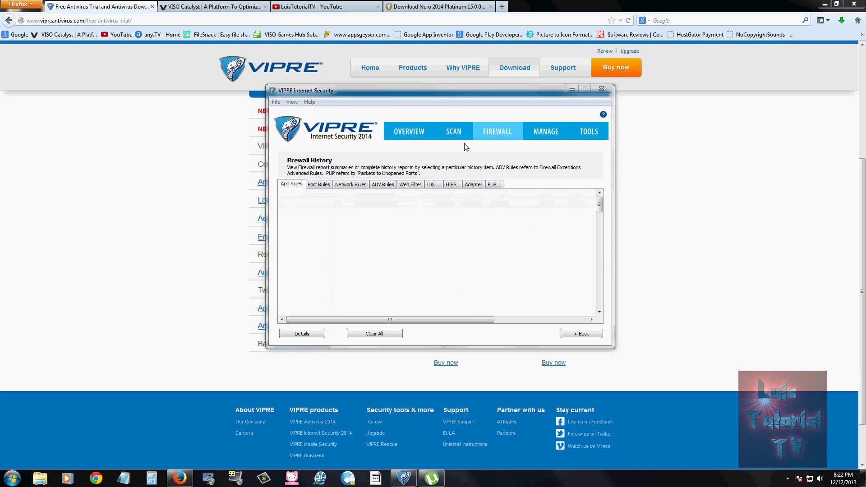
pyautogui.moveTo(469, 92); pyautogui.dragTo(468, 104)
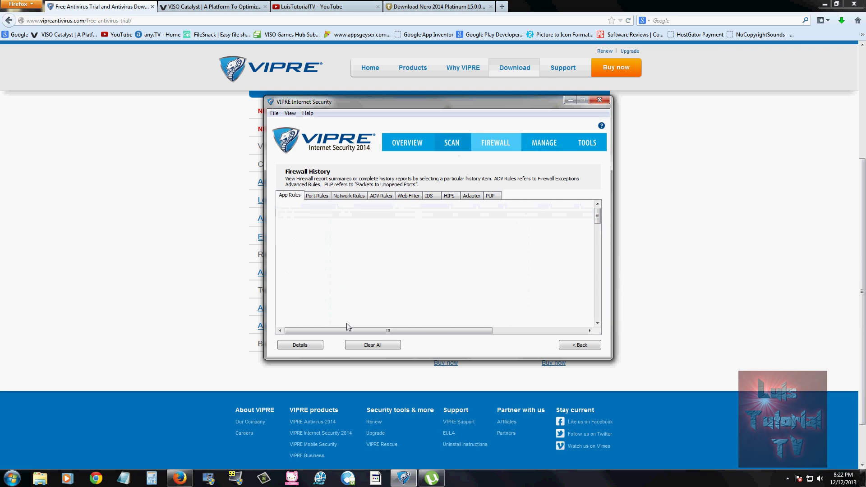
pyautogui.click(496, 142)
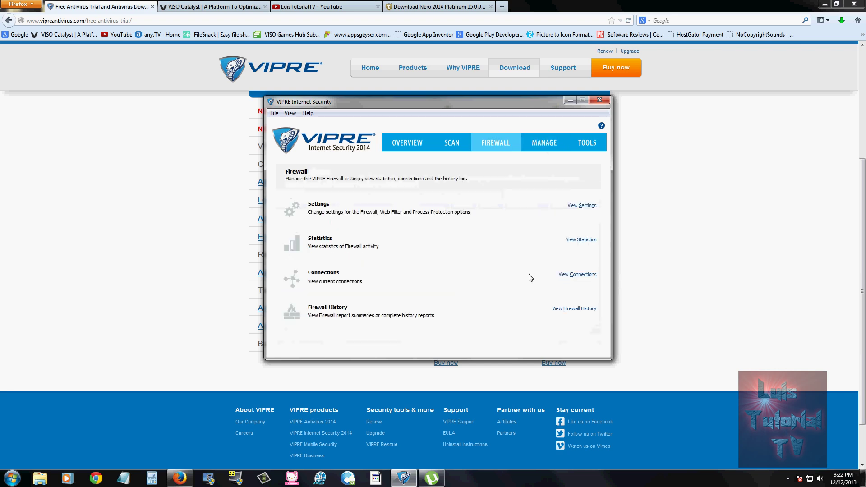
# - Browse the Manage VIPRE options and Auto Patch page, then open System Tools
pyautogui.click(561, 148)
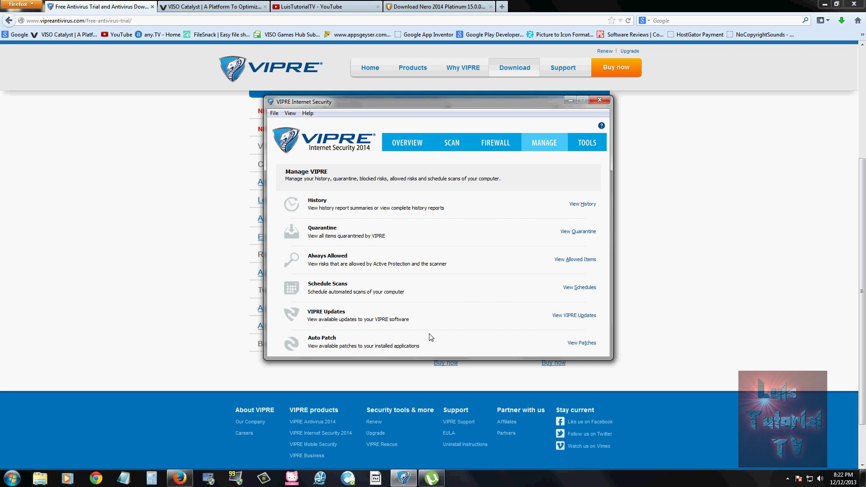
pyautogui.click(577, 343)
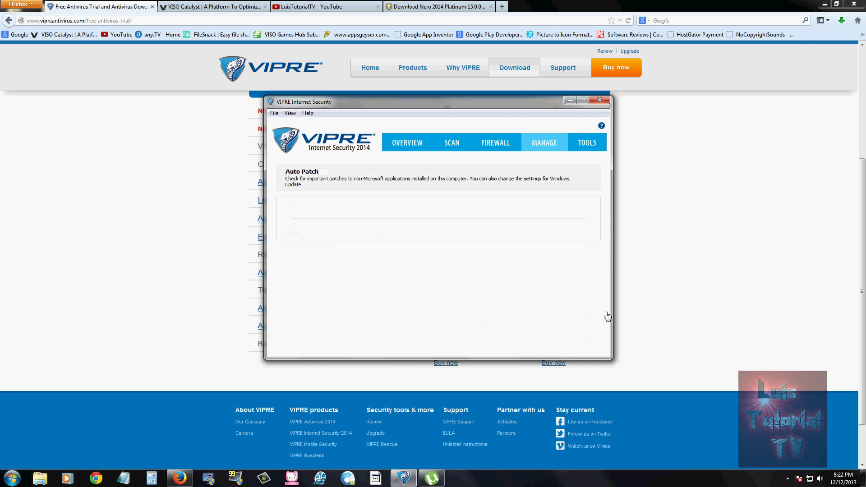
pyautogui.click(541, 143)
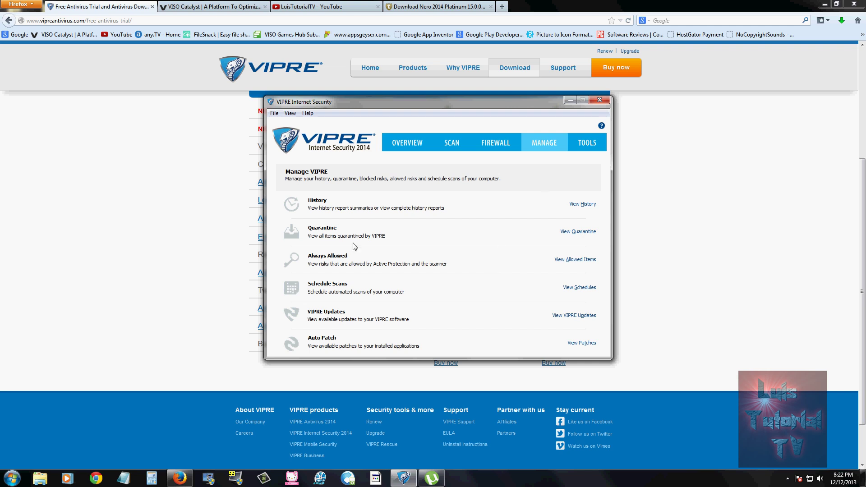
pyautogui.click(582, 143)
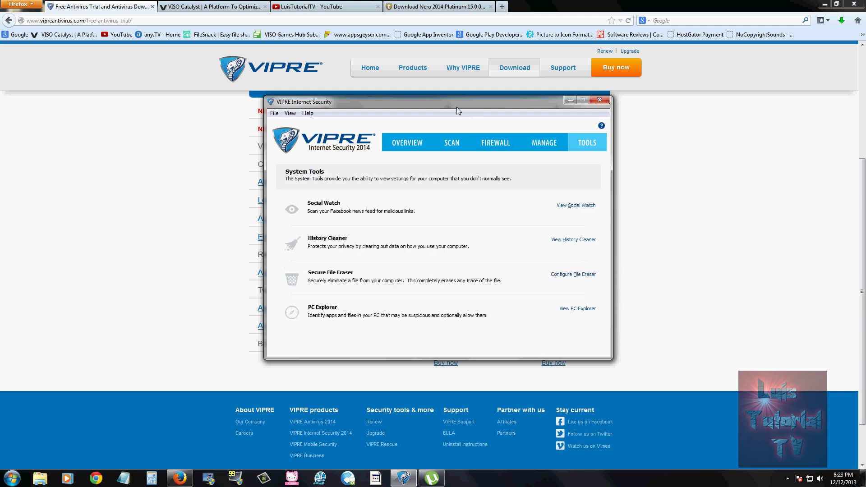
pyautogui.moveTo(456, 103); pyautogui.dragTo(469, 107)
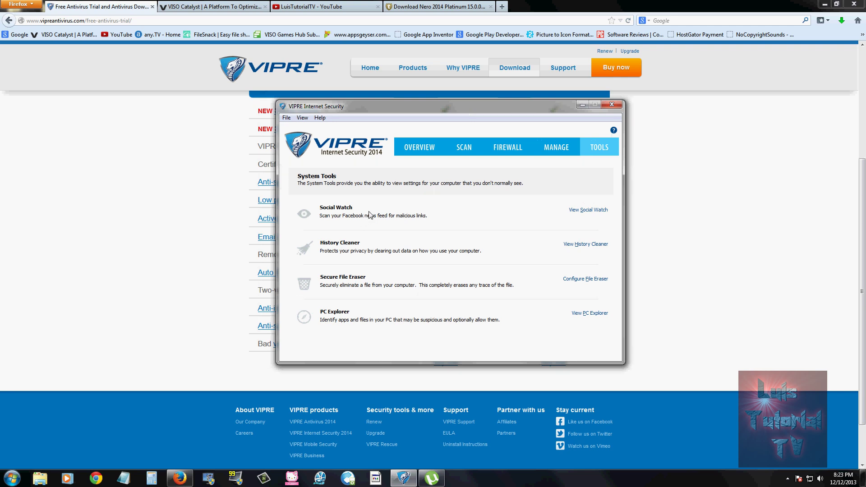
pyautogui.click(575, 210)
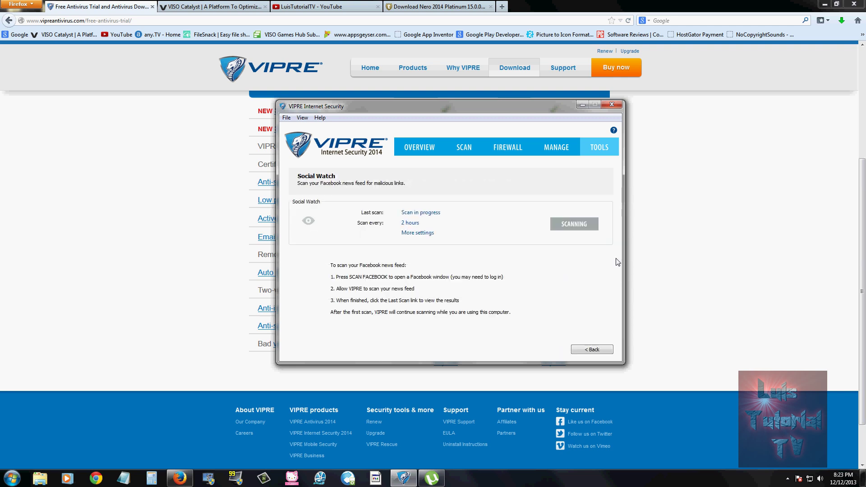
pyautogui.click(559, 149)
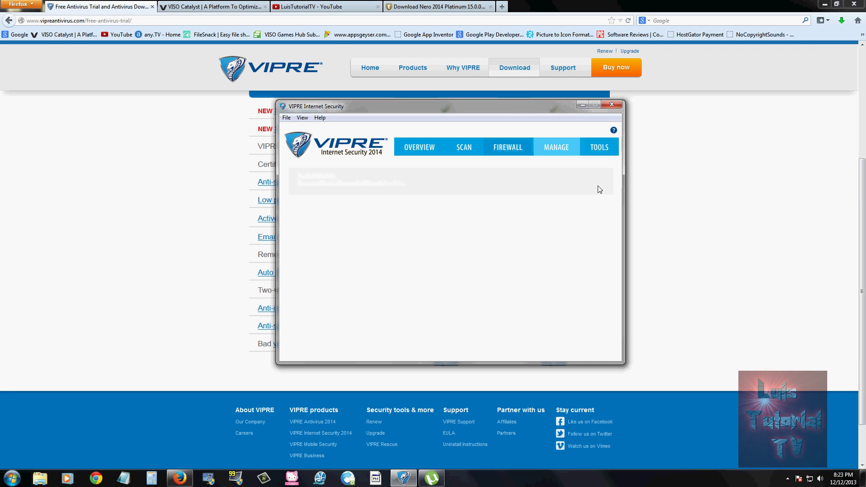
pyautogui.click(600, 144)
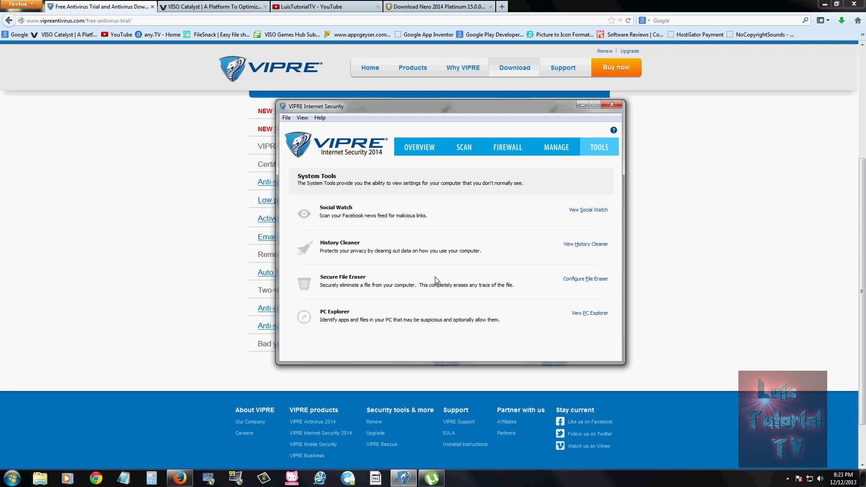
pyautogui.click(589, 280)
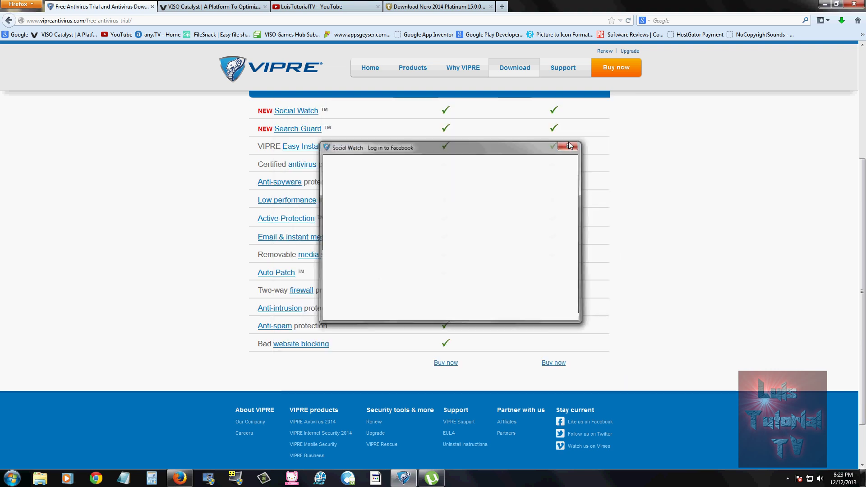
pyautogui.click(602, 150)
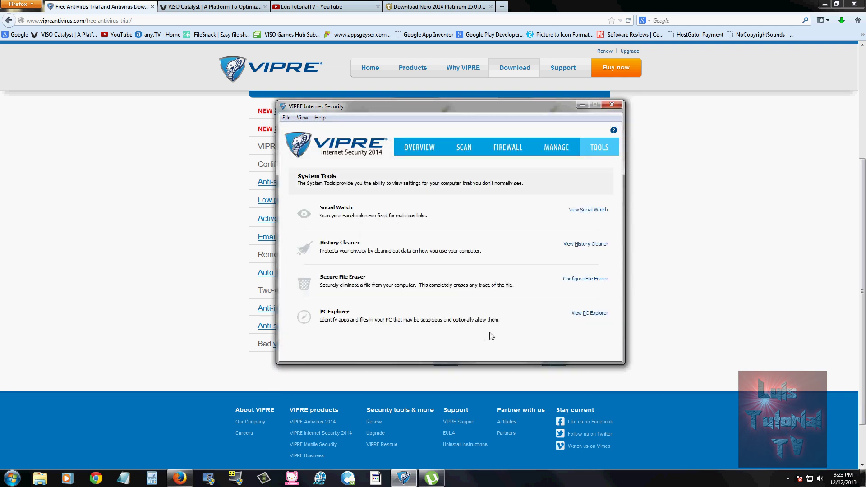
# - Browse the Overview, System Tools and Manage VIPRE pages
pyautogui.click(419, 147)
pyautogui.moveTo(448, 105)
pyautogui.mouseDown()
pyautogui.moveTo(463, 109)
pyautogui.moveTo(439, 96)
pyautogui.moveTo(443, 102)
pyautogui.mouseUp()
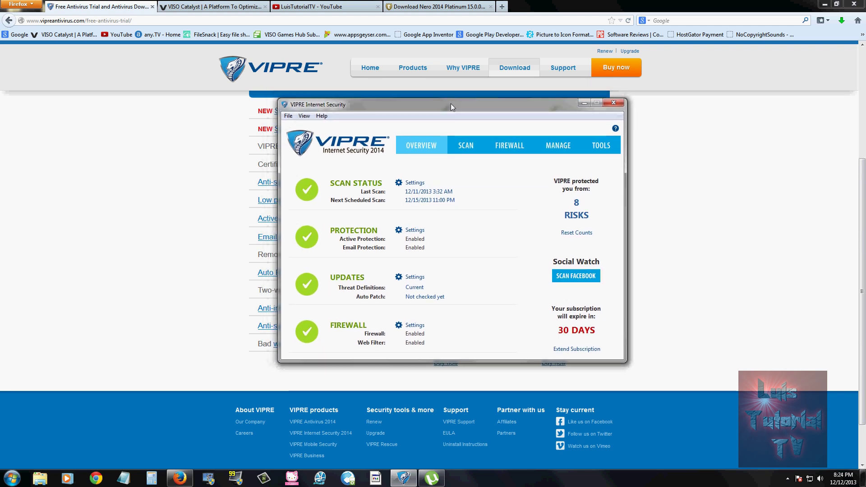
pyautogui.click(594, 144)
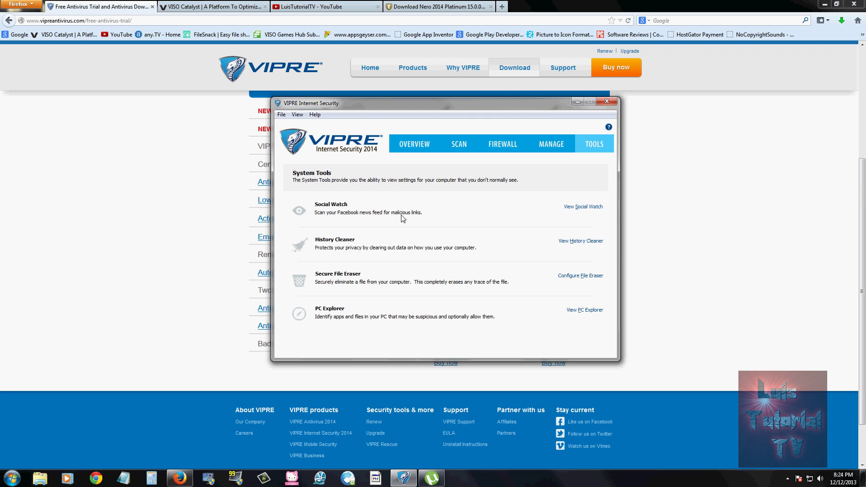
pyautogui.click(555, 141)
pyautogui.click(592, 143)
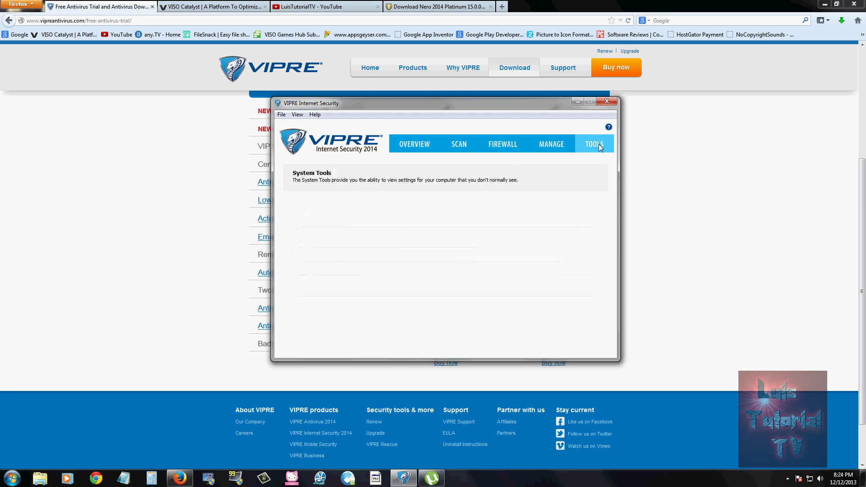
pyautogui.click(411, 138)
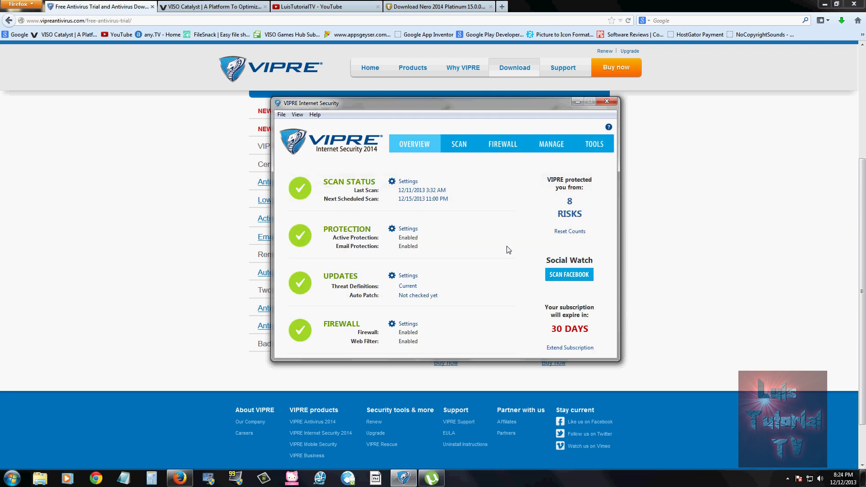
# - Choose Deep Scan as the scan type and go back to the Overview
pyautogui.click(456, 145)
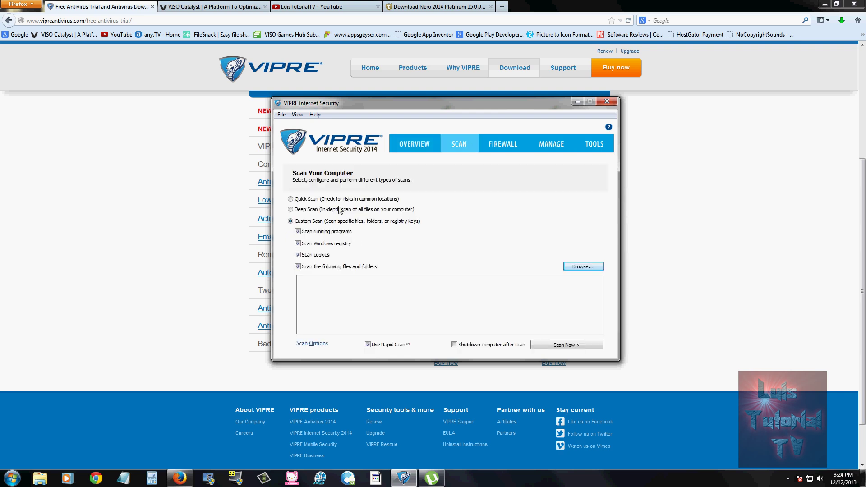
pyautogui.click(321, 210)
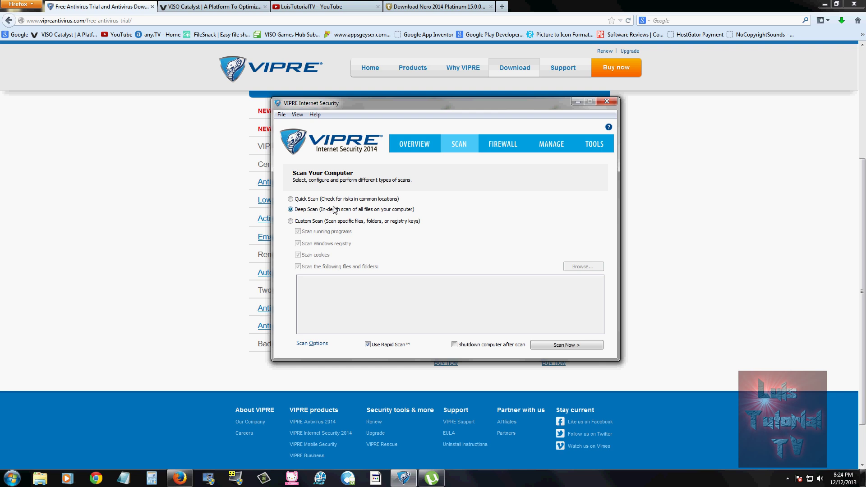
pyautogui.click(419, 146)
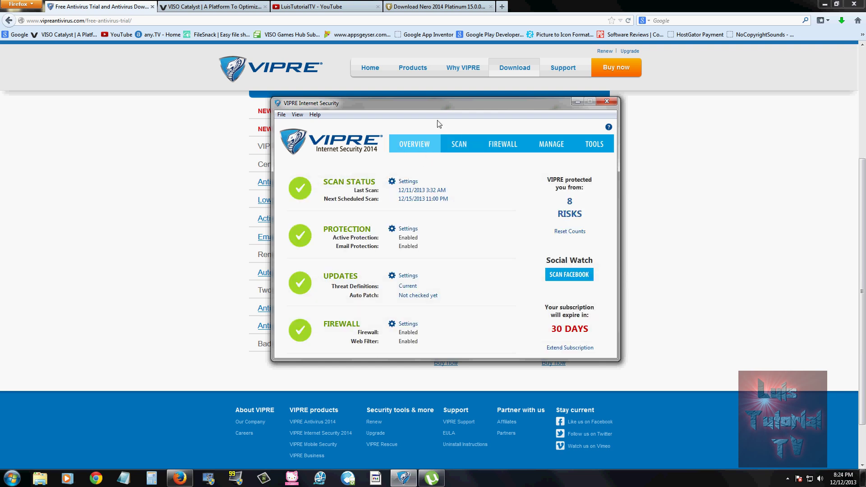
pyautogui.moveTo(435, 106)
pyautogui.mouseDown()
pyautogui.moveTo(426, 92)
pyautogui.moveTo(437, 109)
pyautogui.mouseUp()
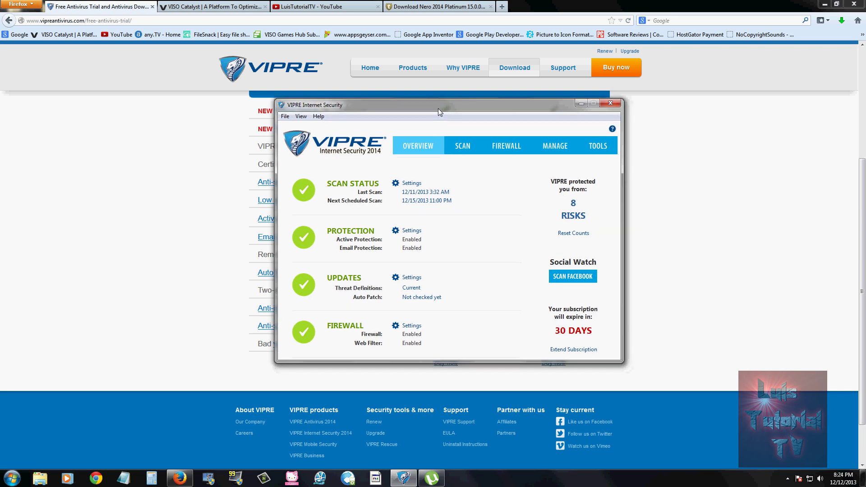